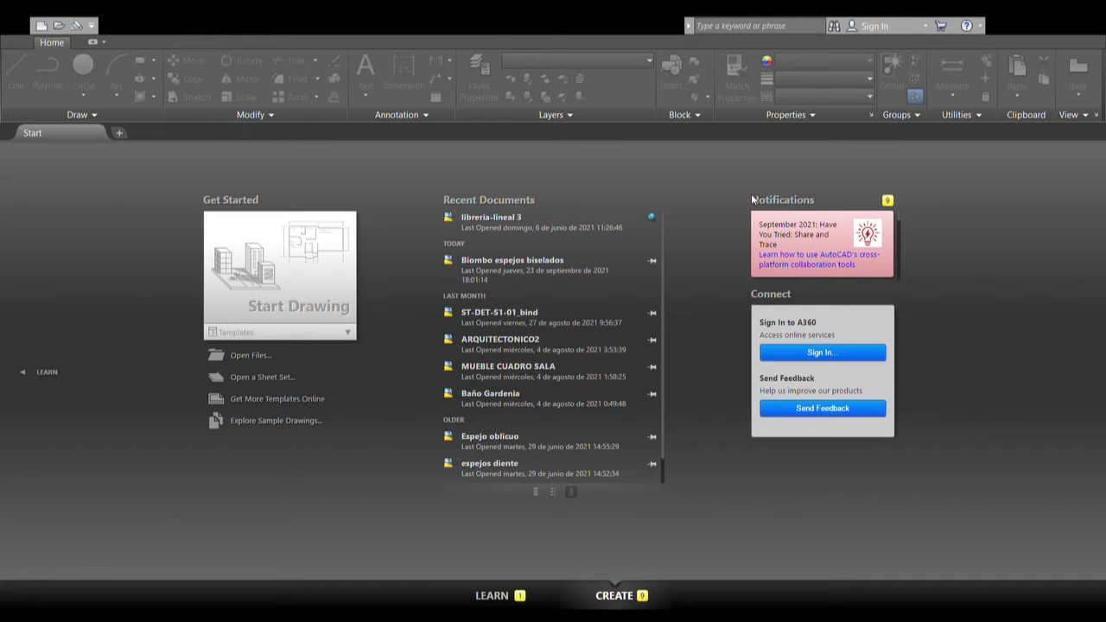
# - Open the Biombo espejos biselados drawing and zoom in on the top-left screen panel
pyautogui.click(518, 260)
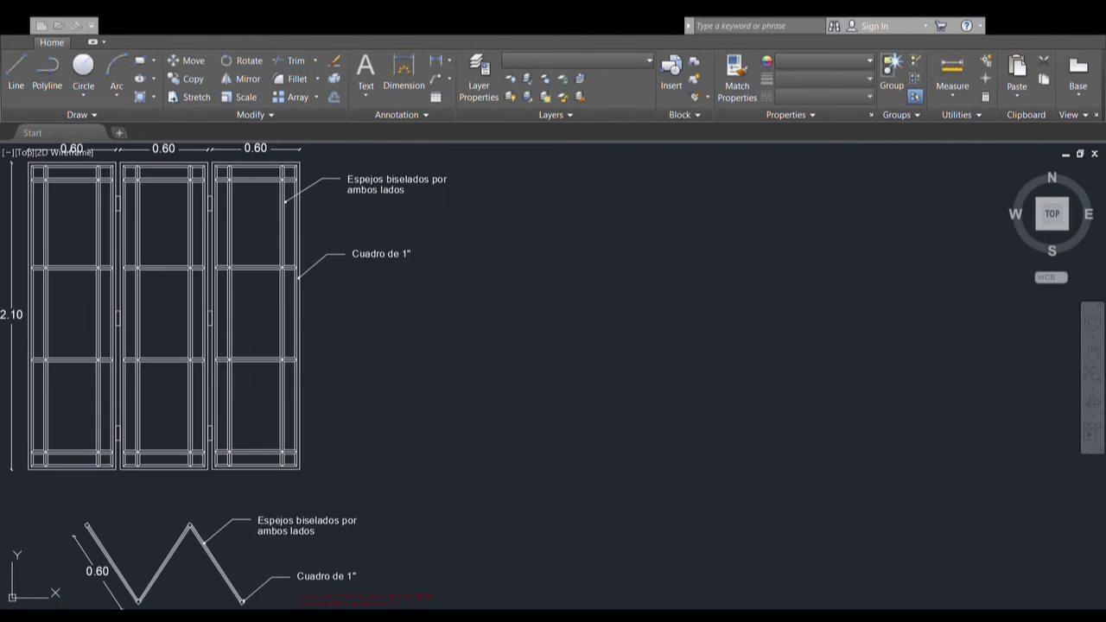
pyautogui.scroll(-3, 596, 393)
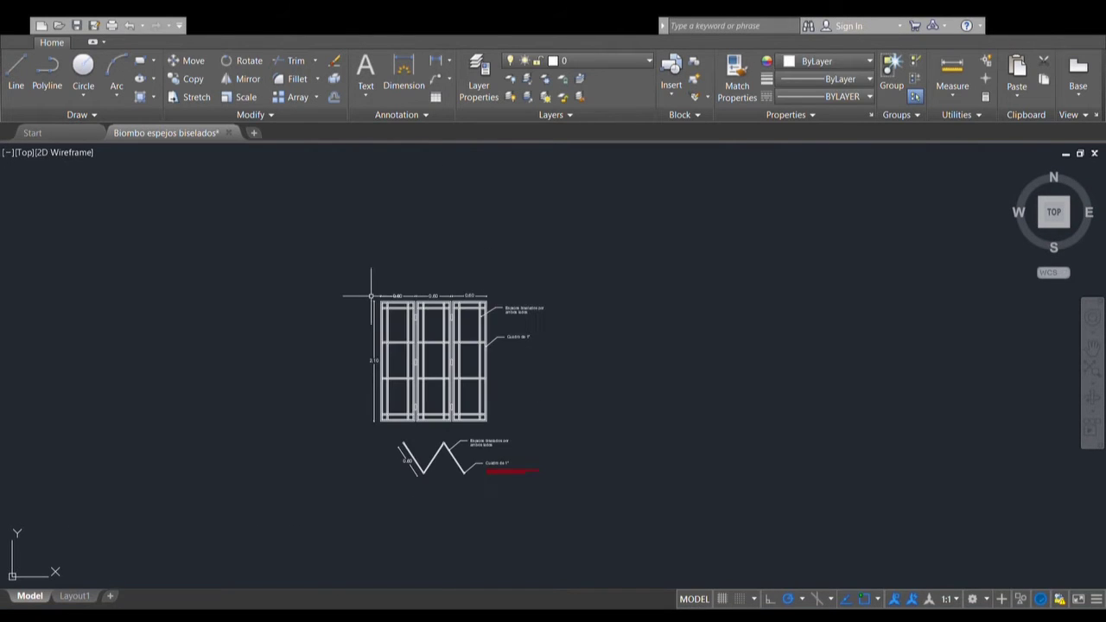
pyautogui.scroll(3, 363, 294)
pyautogui.scroll(3, 418, 307)
pyautogui.scroll(2, 479, 253)
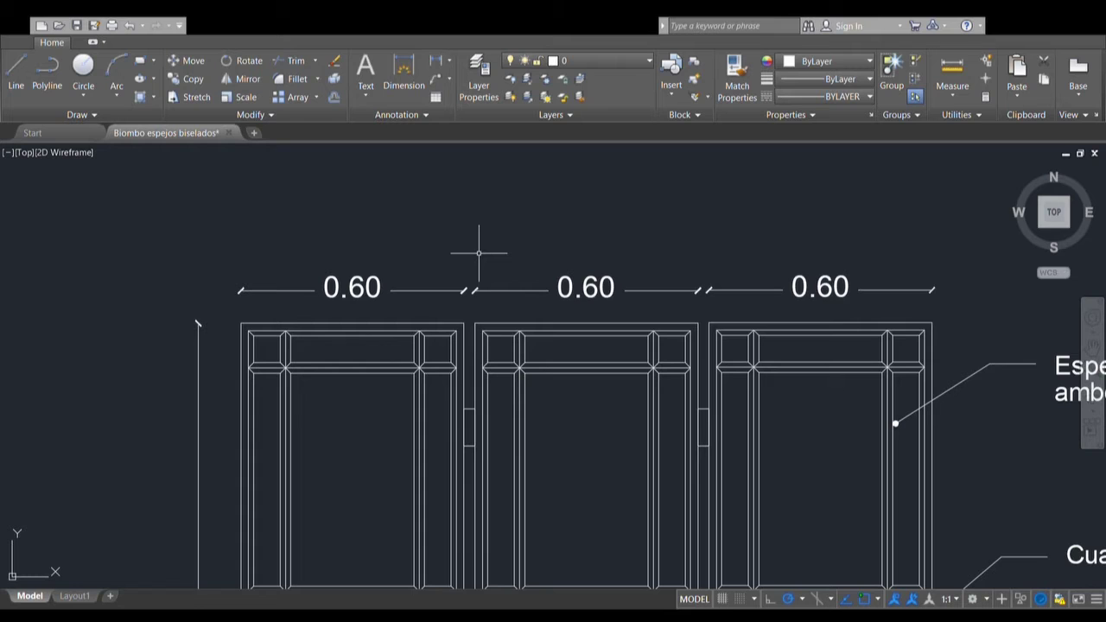
pyautogui.scroll(2, 246, 321)
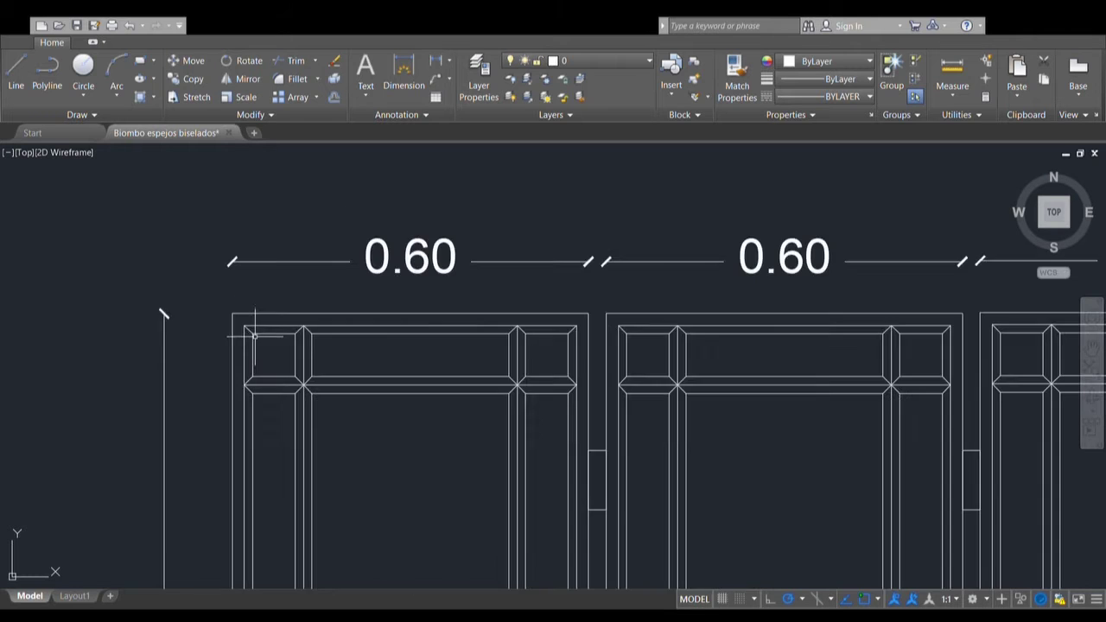
pyautogui.scroll(2, 246, 321)
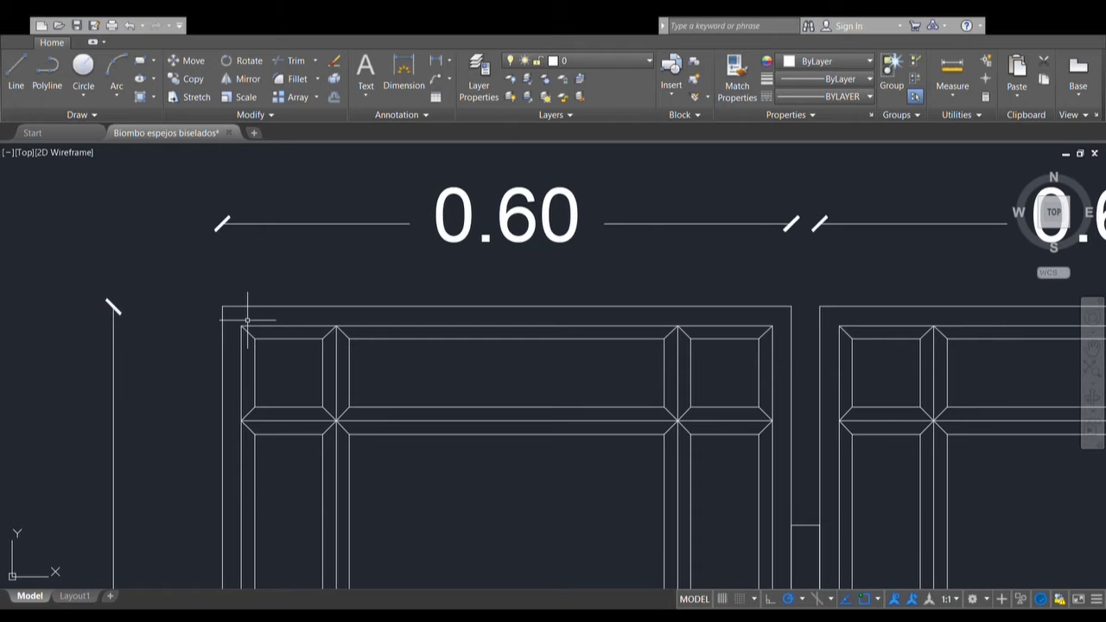
pyautogui.scroll(-2, 288, 282)
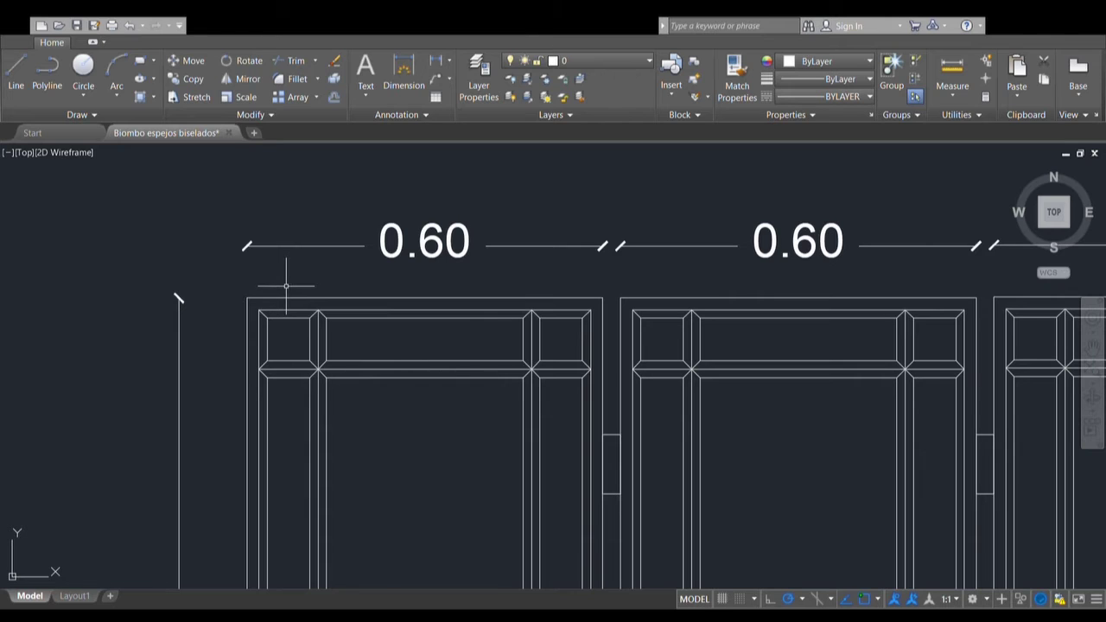
# - Dimension 6.2236 from the top-left frame corner to the first bevel joint, placed above the frame
pyautogui.click(410, 75)
pyautogui.scroll(2, 253, 311)
pyautogui.scroll(2, 253, 311)
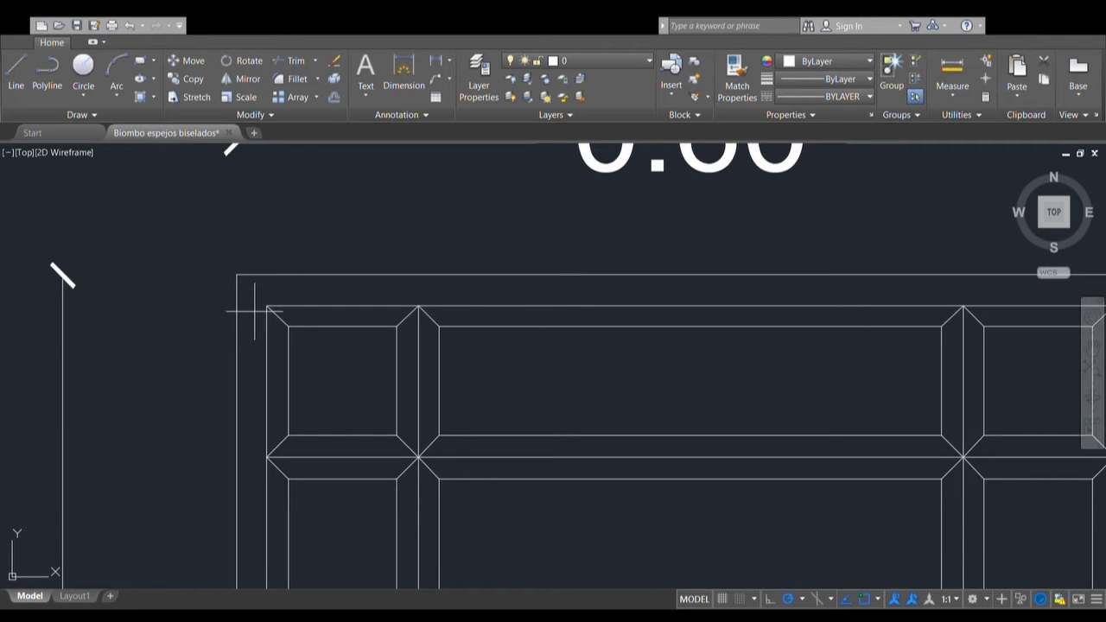
pyautogui.click(267, 305)
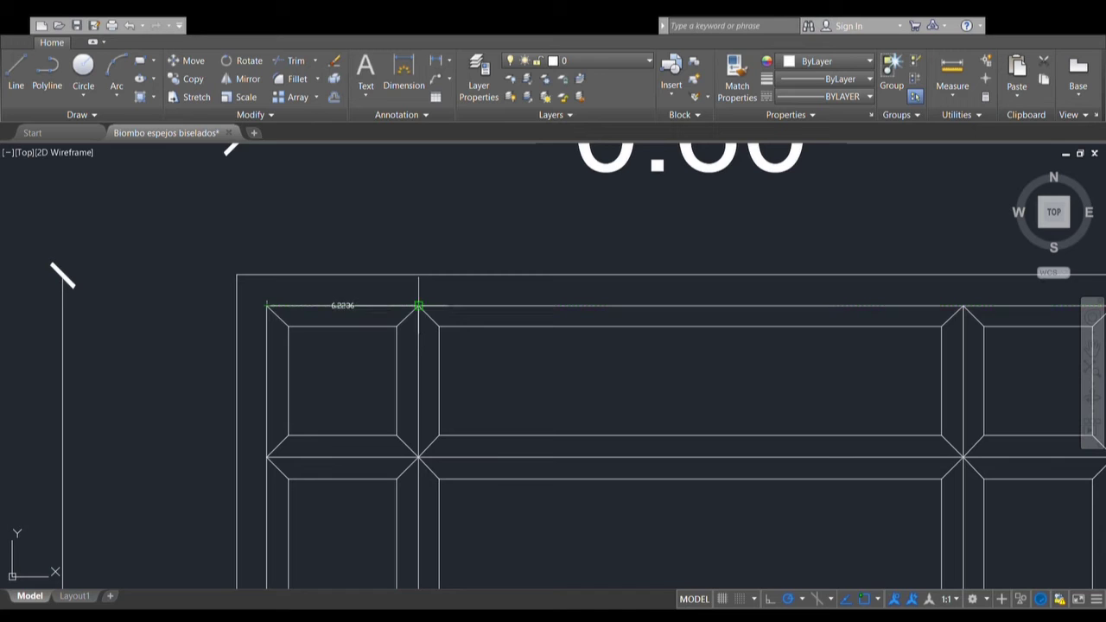
pyautogui.click(418, 305)
pyautogui.scroll(-2, 418, 305)
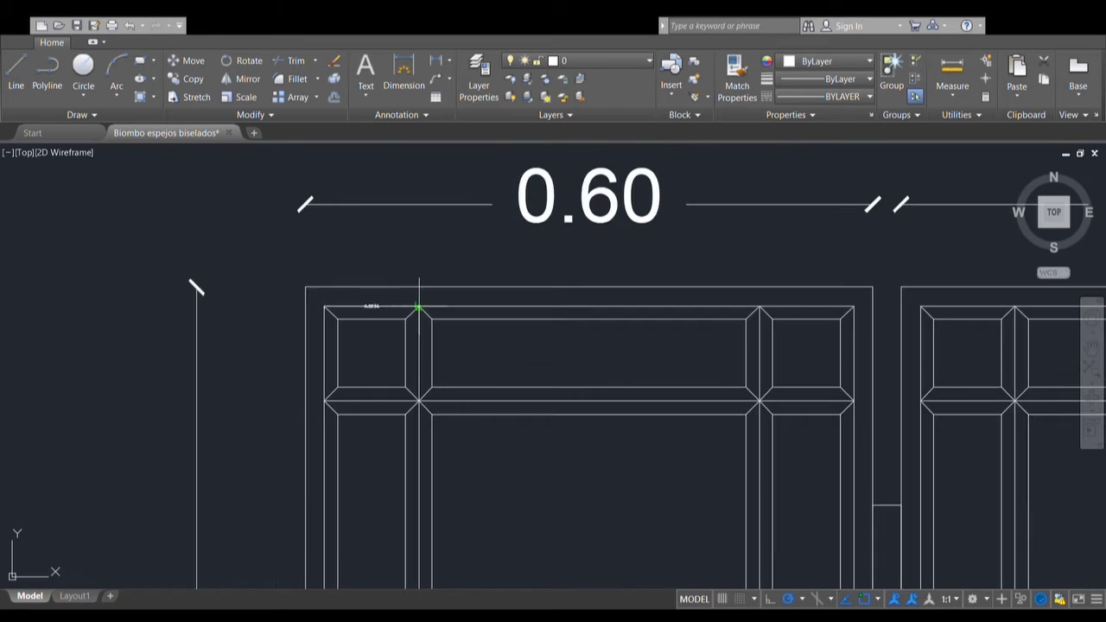
pyautogui.scroll(2, 406, 256)
pyautogui.scroll(2, 406, 256)
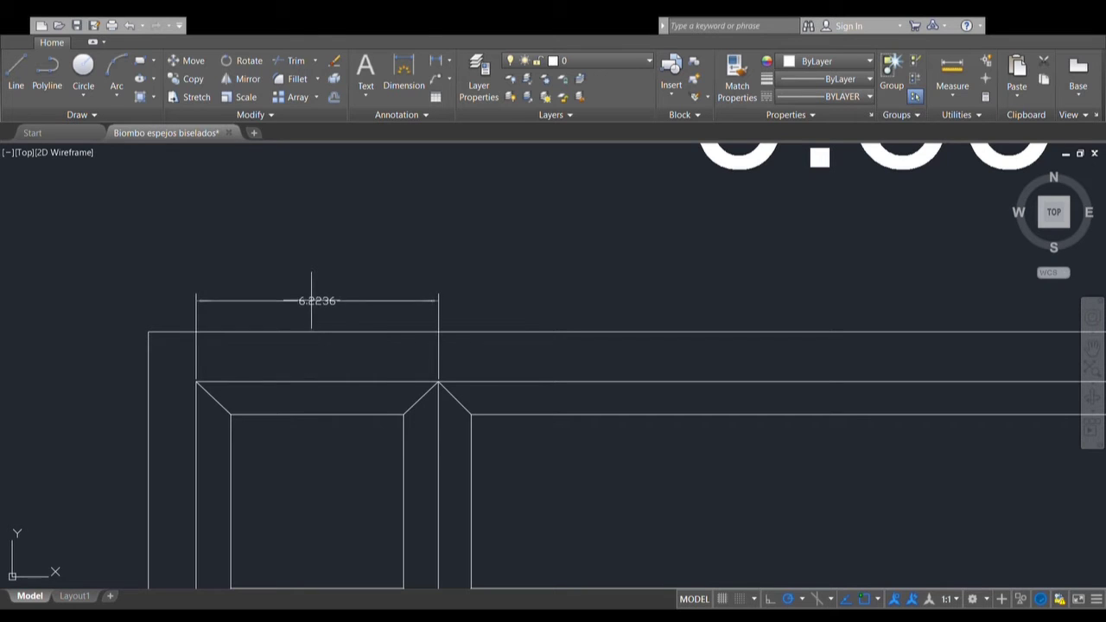
pyautogui.scroll(-4, 292, 304)
pyautogui.scroll(3, 290, 294)
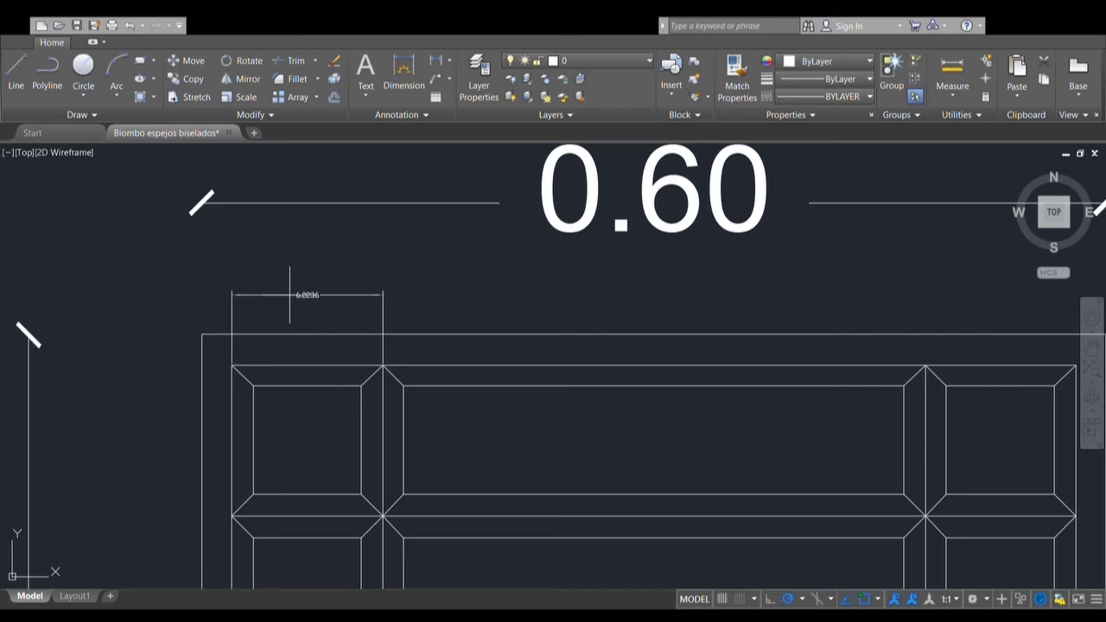
pyautogui.click(293, 291)
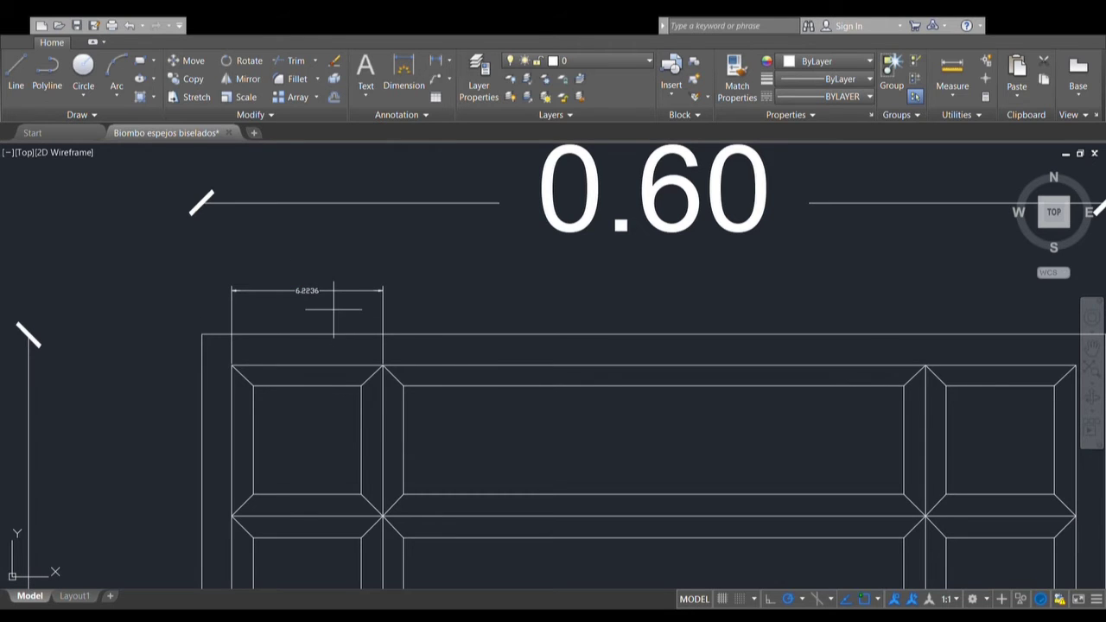
# - Window-select the new 6.2236 dimension
pyautogui.scroll(2, 302, 271)
pyautogui.scroll(2, 210, 301)
pyautogui.scroll(2, 313, 317)
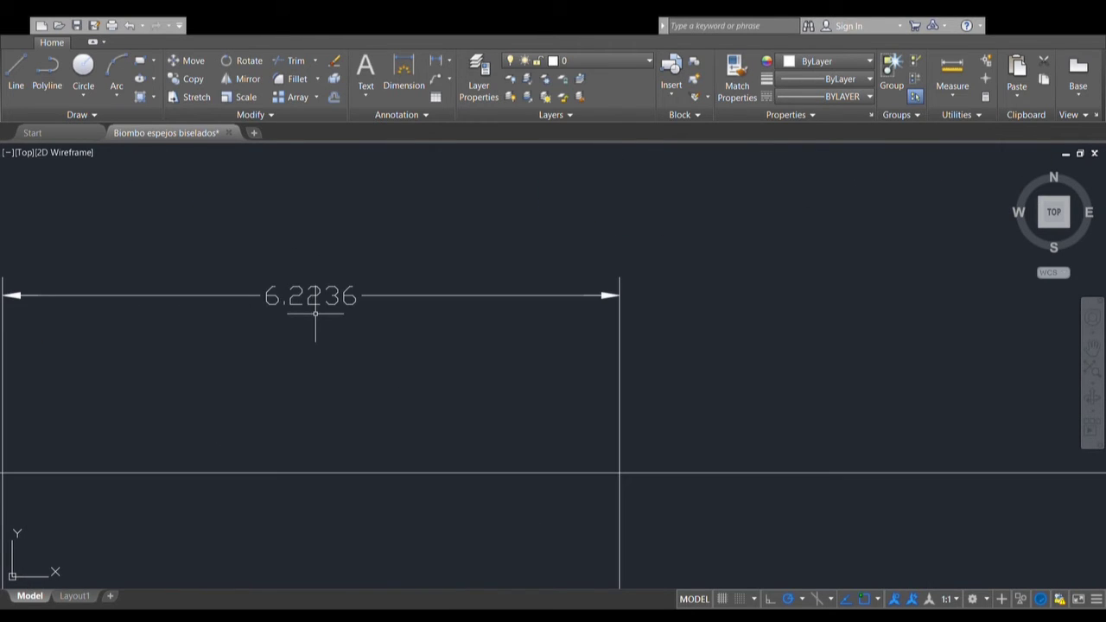
pyautogui.scroll(-2, 315, 313)
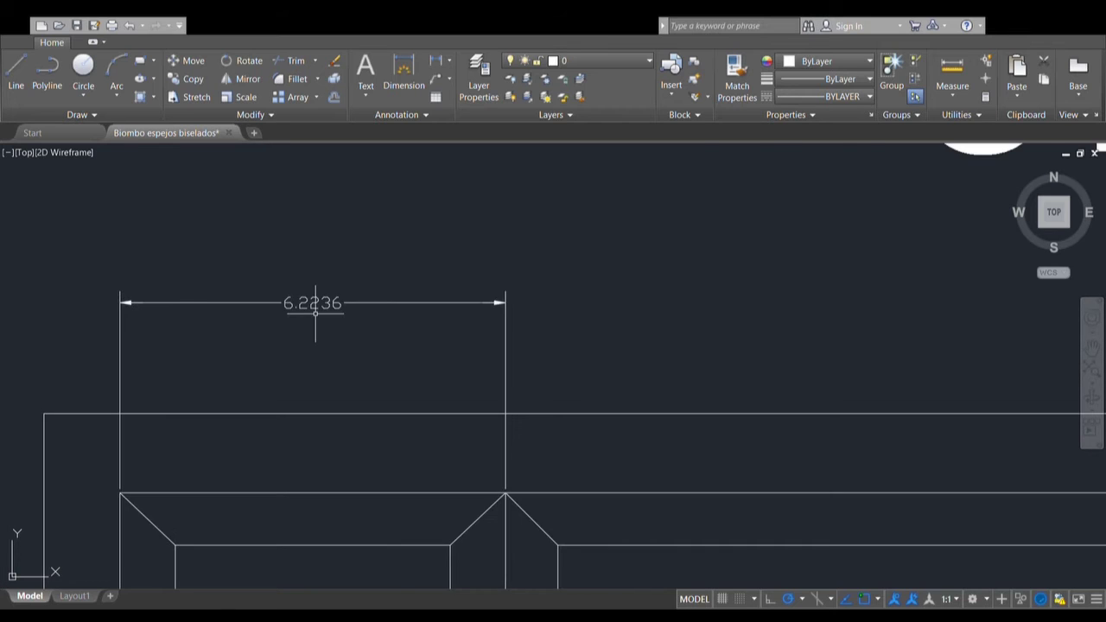
pyautogui.scroll(-2, 315, 313)
pyautogui.click(465, 334)
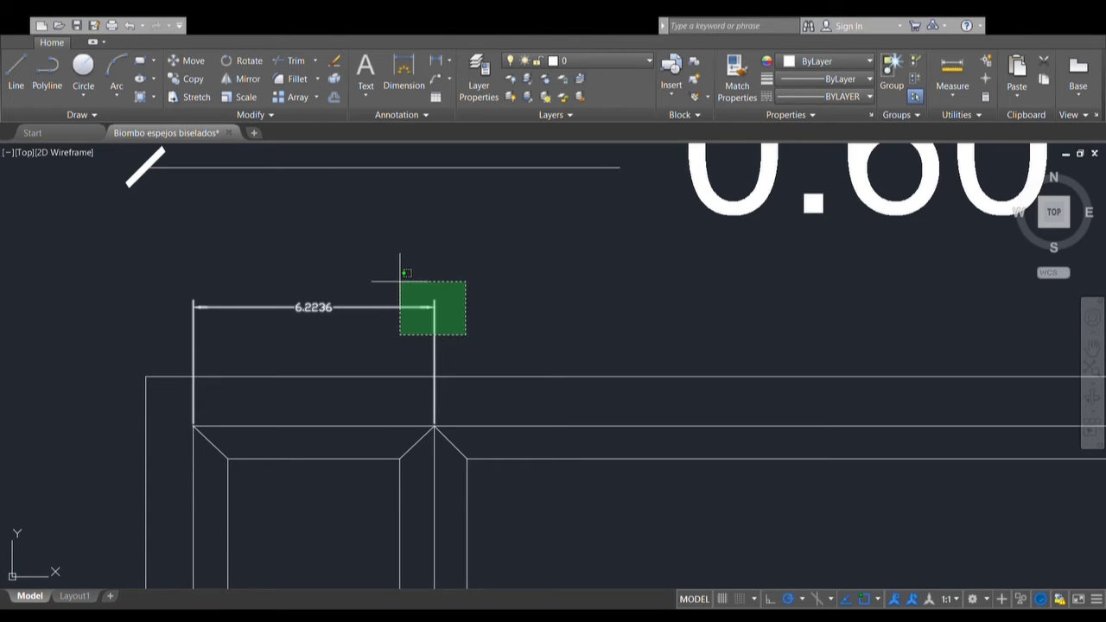
pyautogui.click(400, 281)
# - Deselect it and chain a 22.3288 dimension across the central mirror to the next bevel joint
pyautogui.scroll(-2, 192, 293)
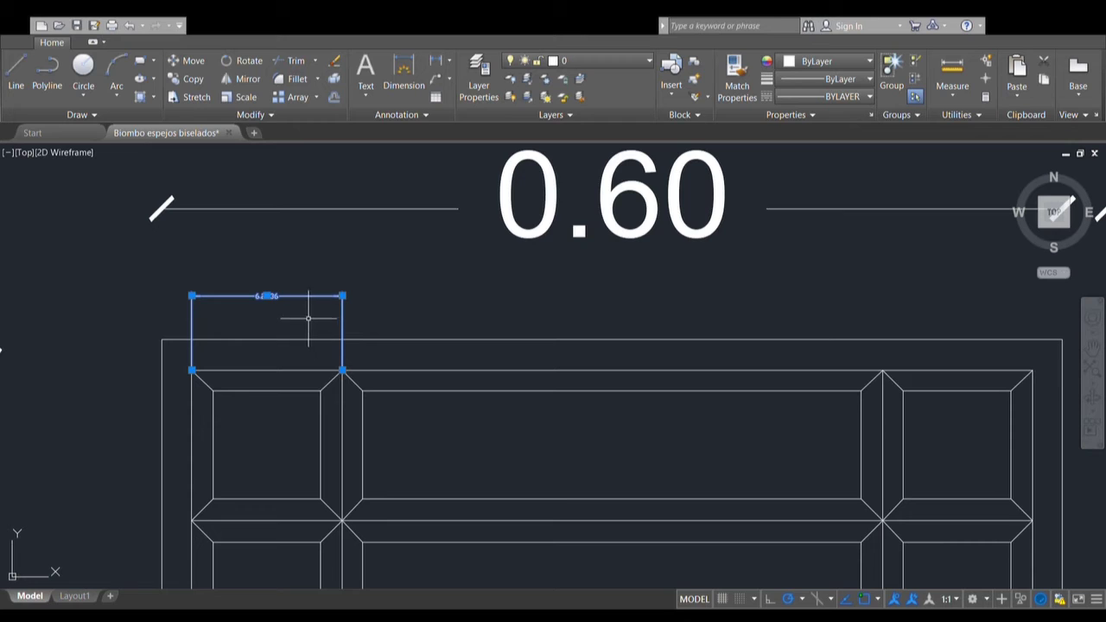
pyautogui.scroll(2, 285, 297)
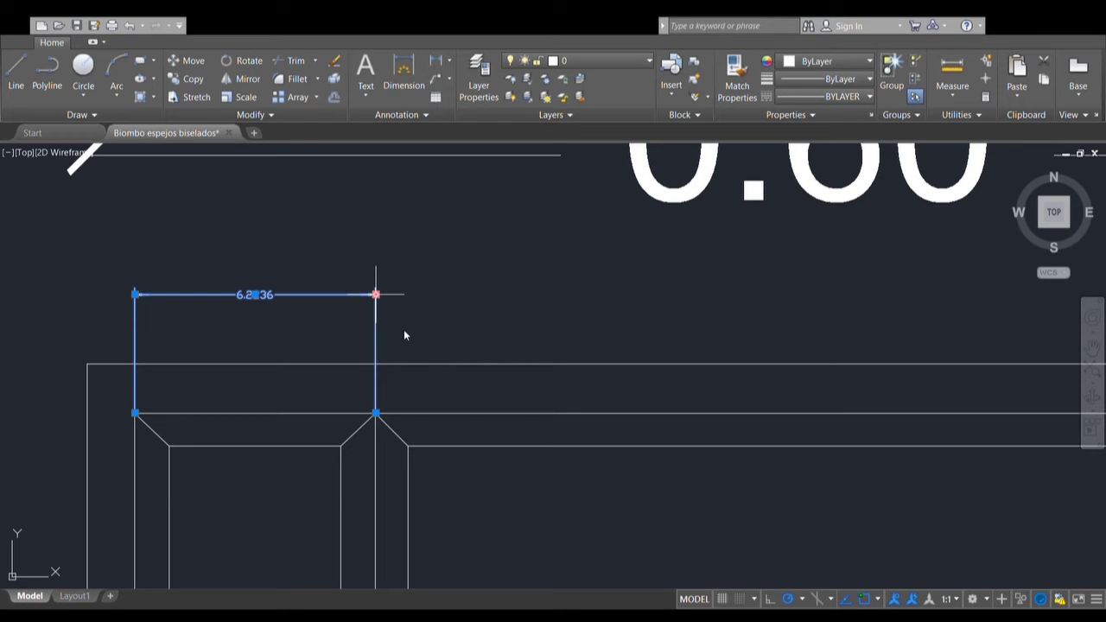
pyautogui.press('Escape')
pyautogui.scroll(-4, 301, 318)
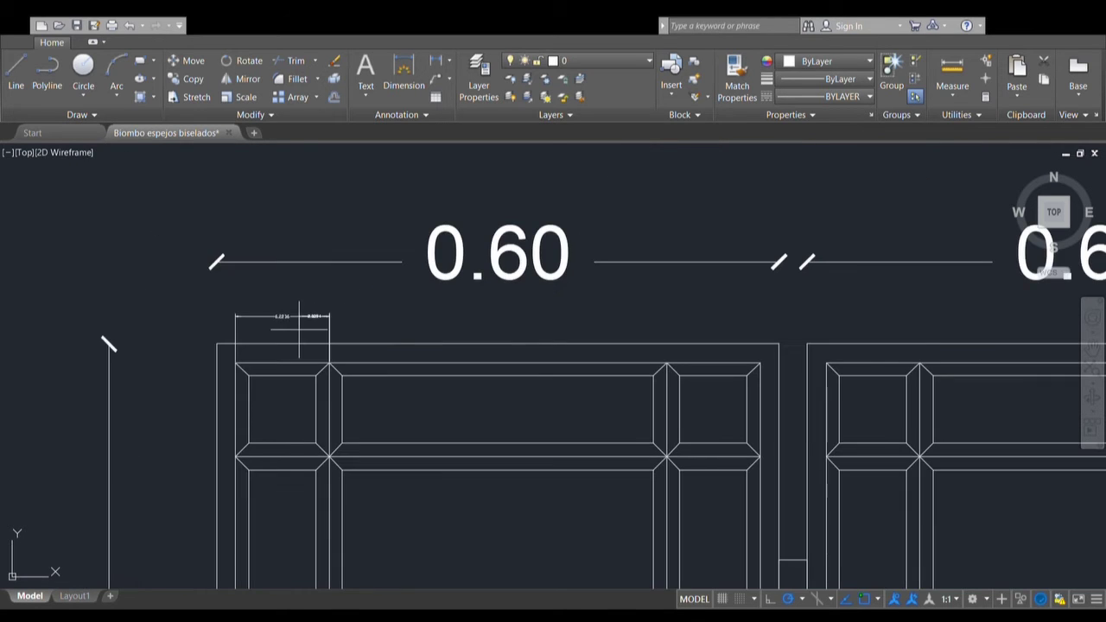
pyautogui.click(660, 370)
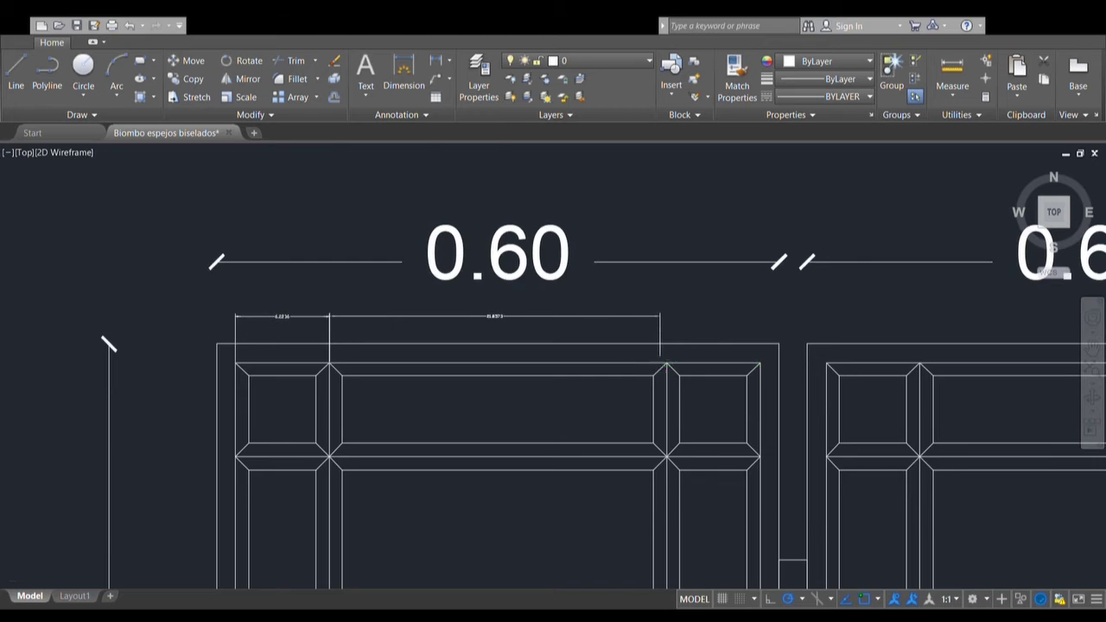
pyautogui.scroll(2, 659, 360)
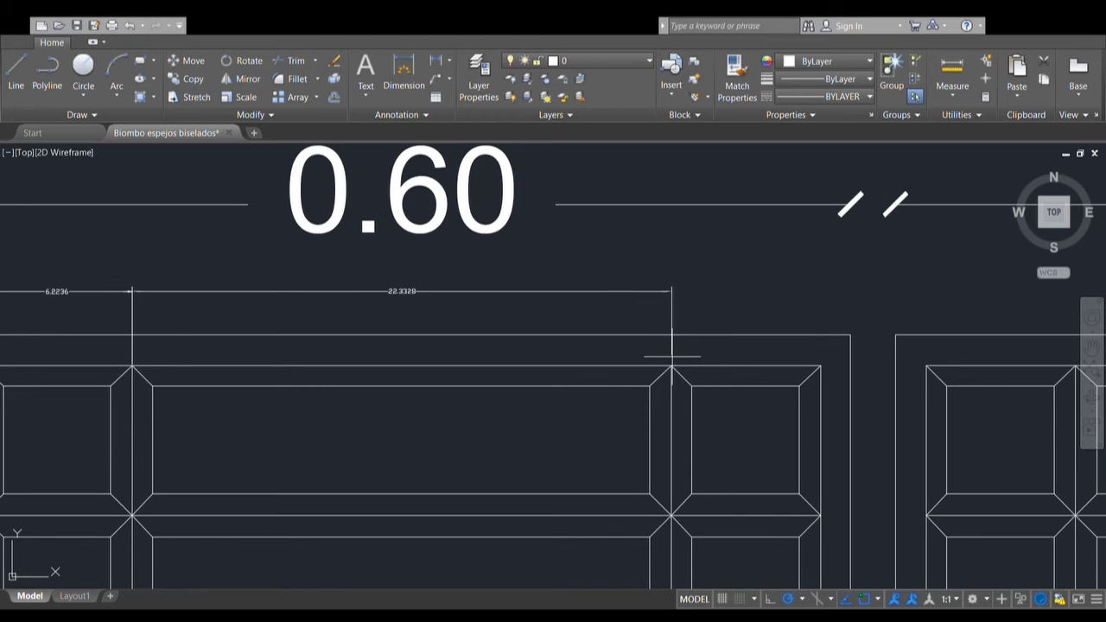
pyautogui.click(672, 367)
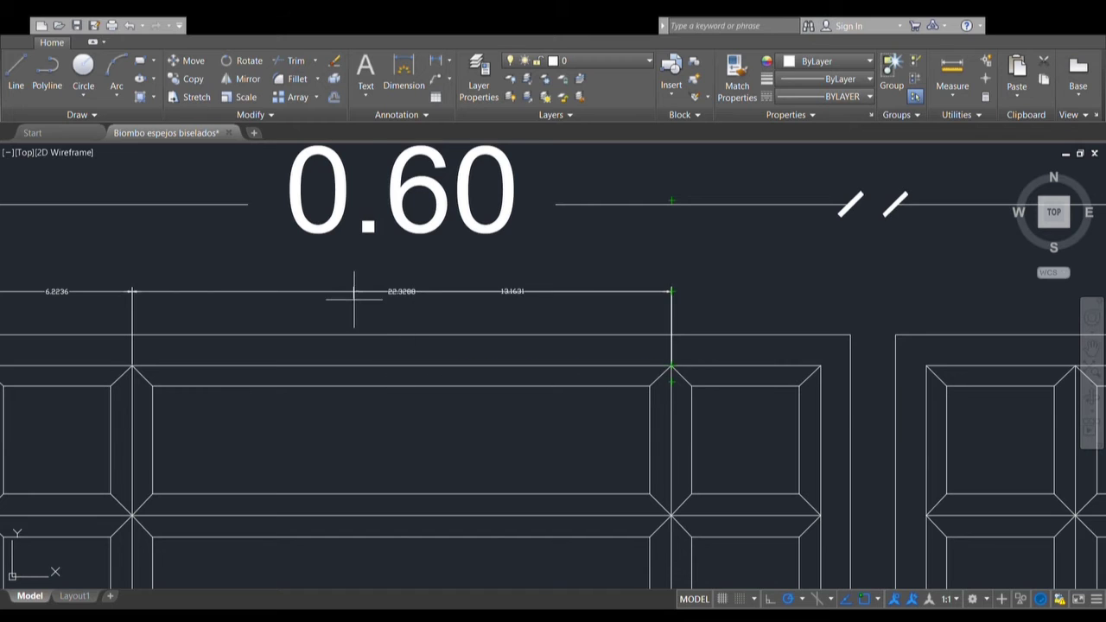
# - Finish the chain with 6.1905 at the frame's right edge and end dimensioning
pyautogui.scroll(2, 360, 294)
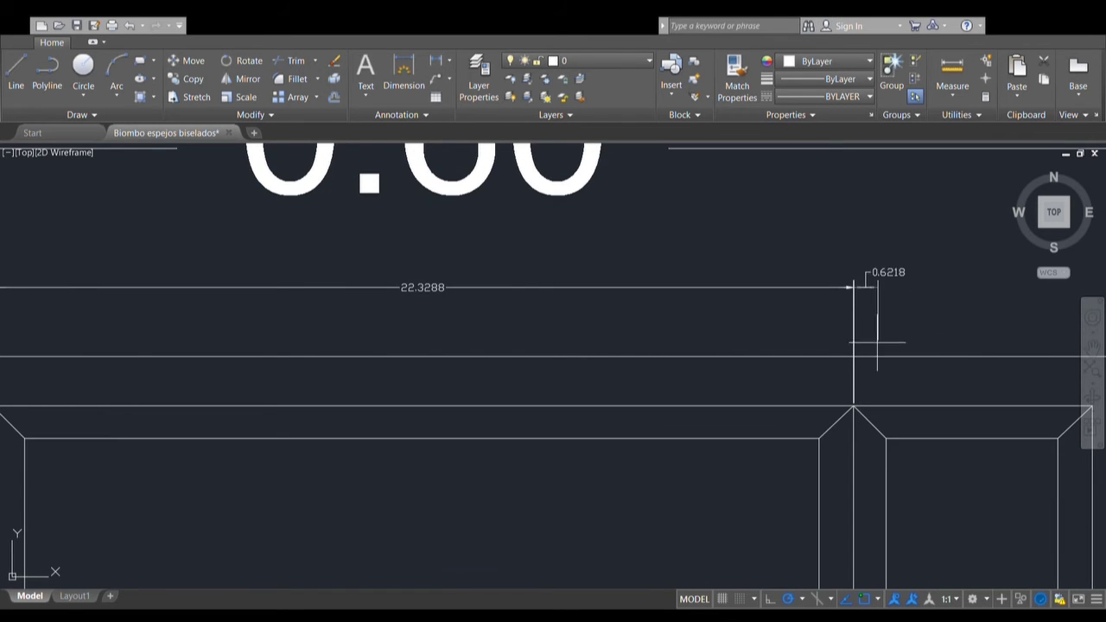
pyautogui.scroll(-3, 873, 315)
pyautogui.scroll(2, 660, 327)
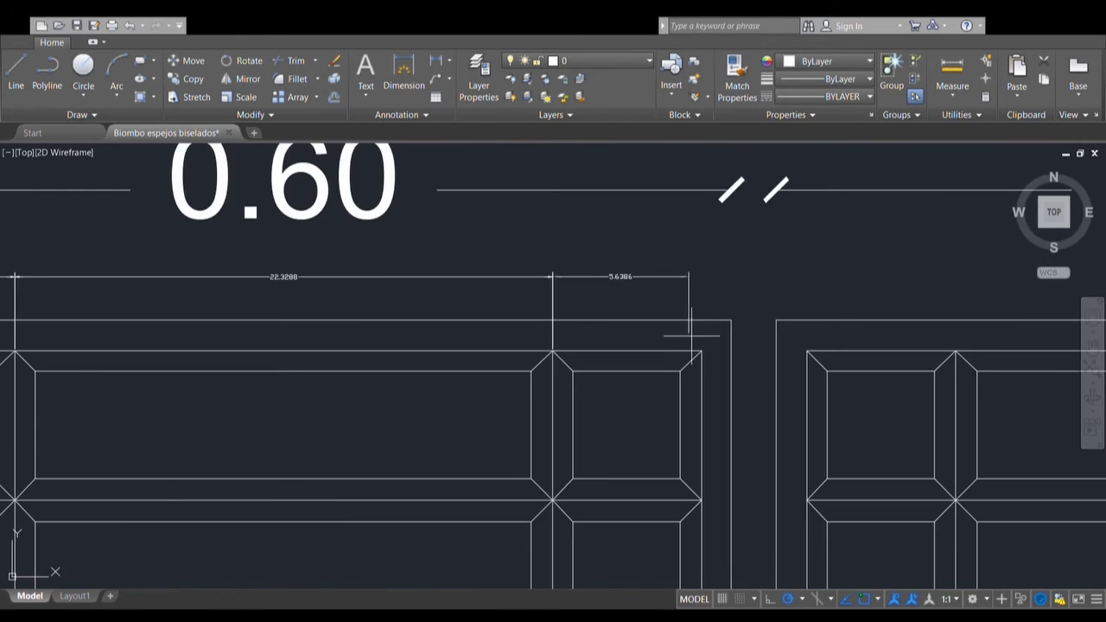
pyautogui.click(702, 351)
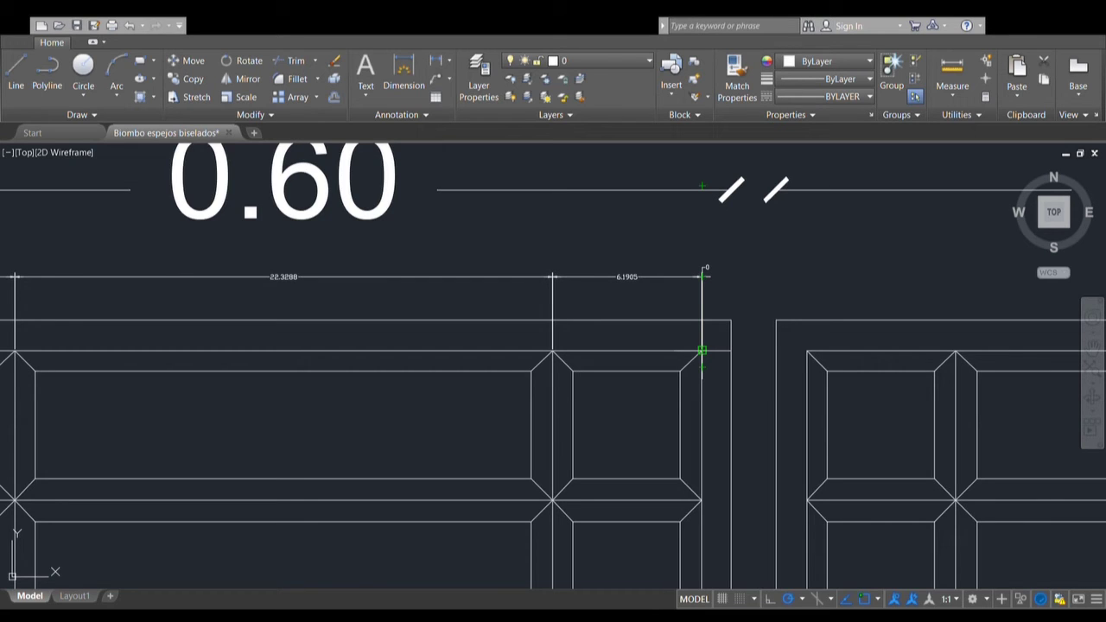
pyautogui.press('Escape')
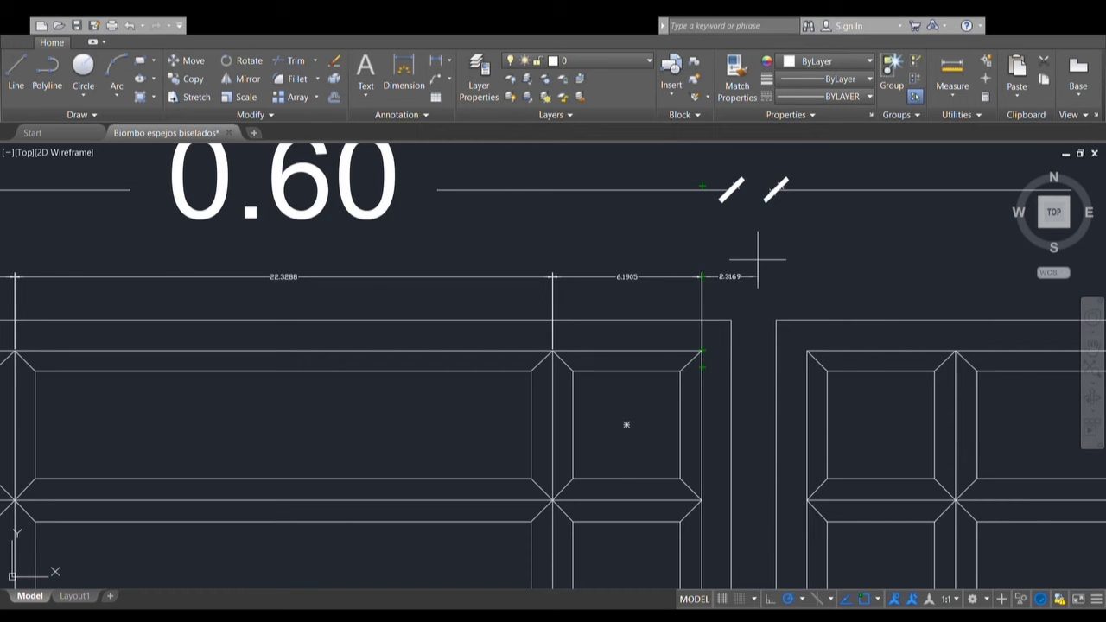
pyautogui.press('Escape')
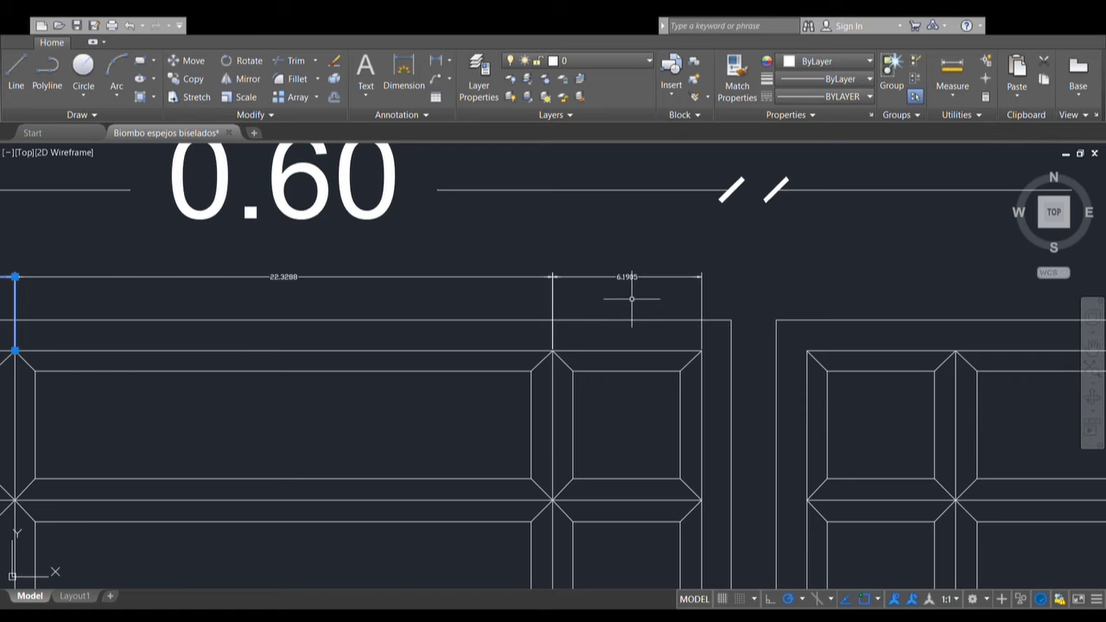
# - Zoom in to check the 6.2236 width at the left end of the top frame
pyautogui.scroll(2, 632, 299)
pyautogui.scroll(2, 635, 302)
pyautogui.scroll(-4, 634, 302)
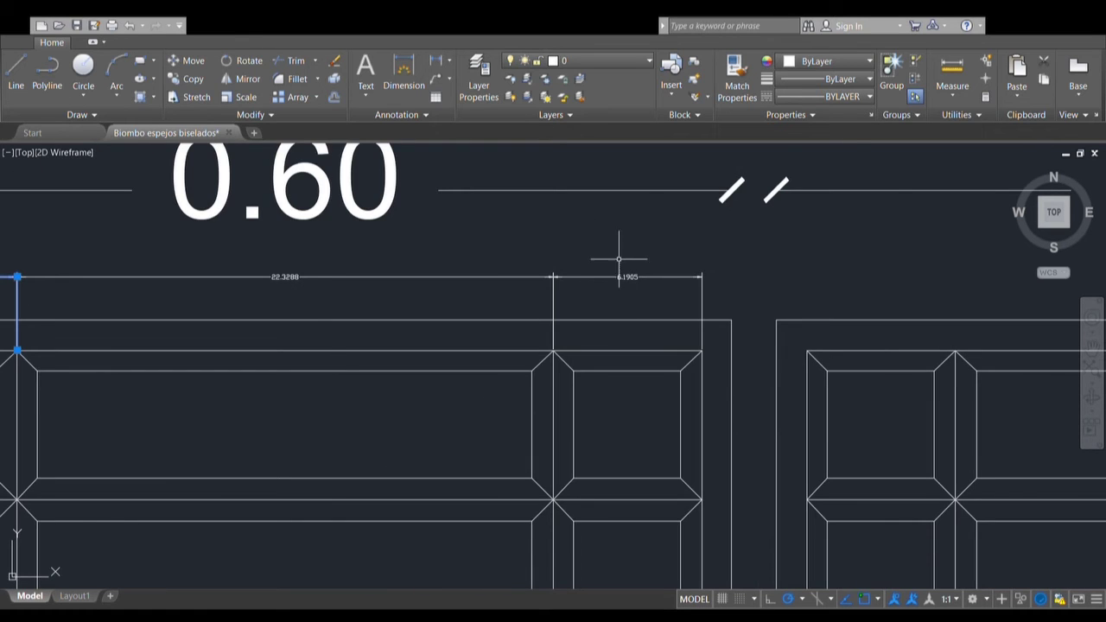
pyautogui.scroll(1, 622, 259)
pyautogui.scroll(3, 625, 264)
pyautogui.scroll(-3, 633, 275)
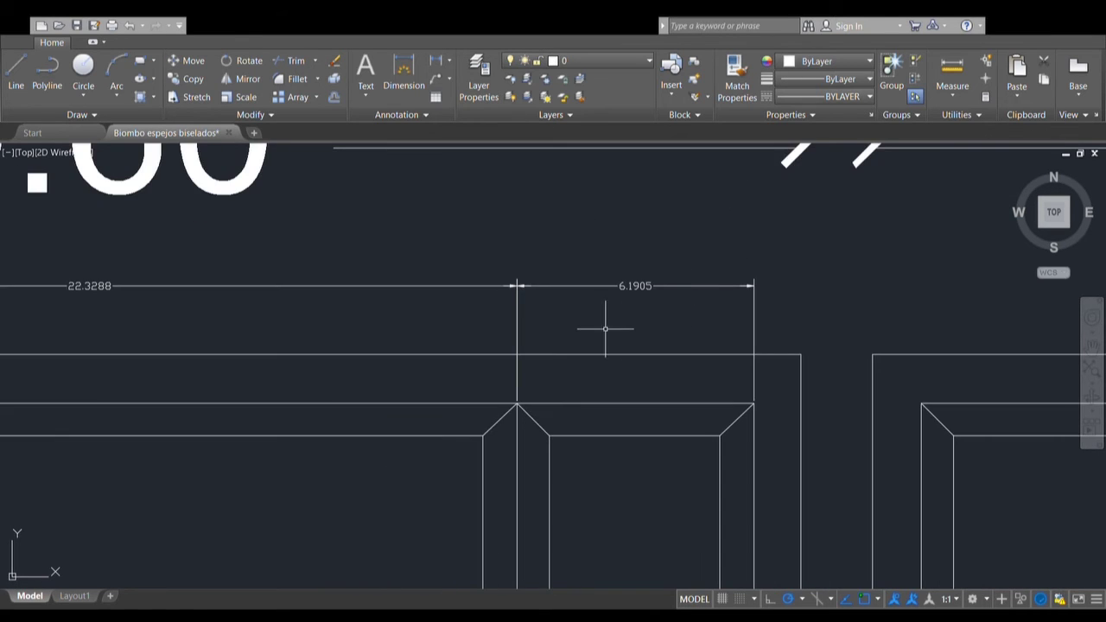
pyautogui.scroll(-4, 734, 442)
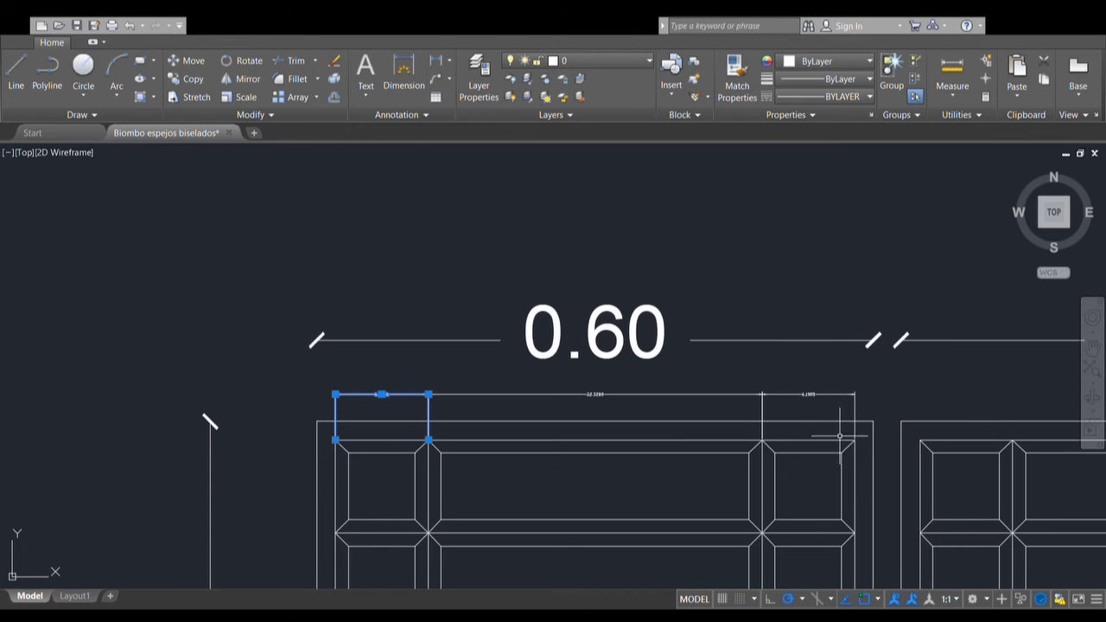
pyautogui.scroll(5, 825, 394)
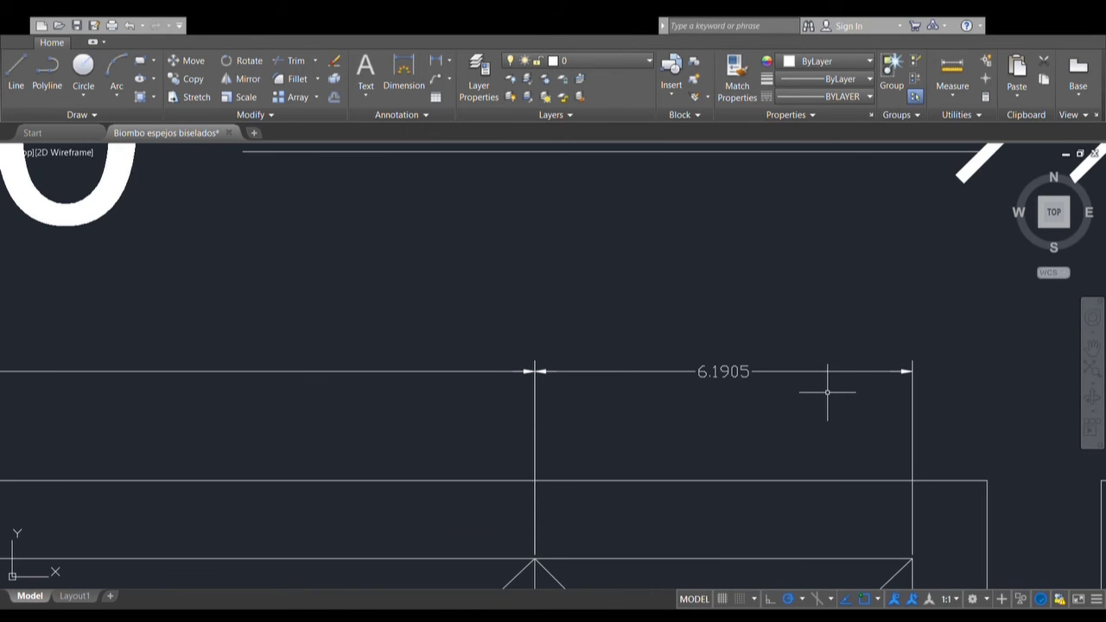
pyautogui.scroll(-5, 847, 365)
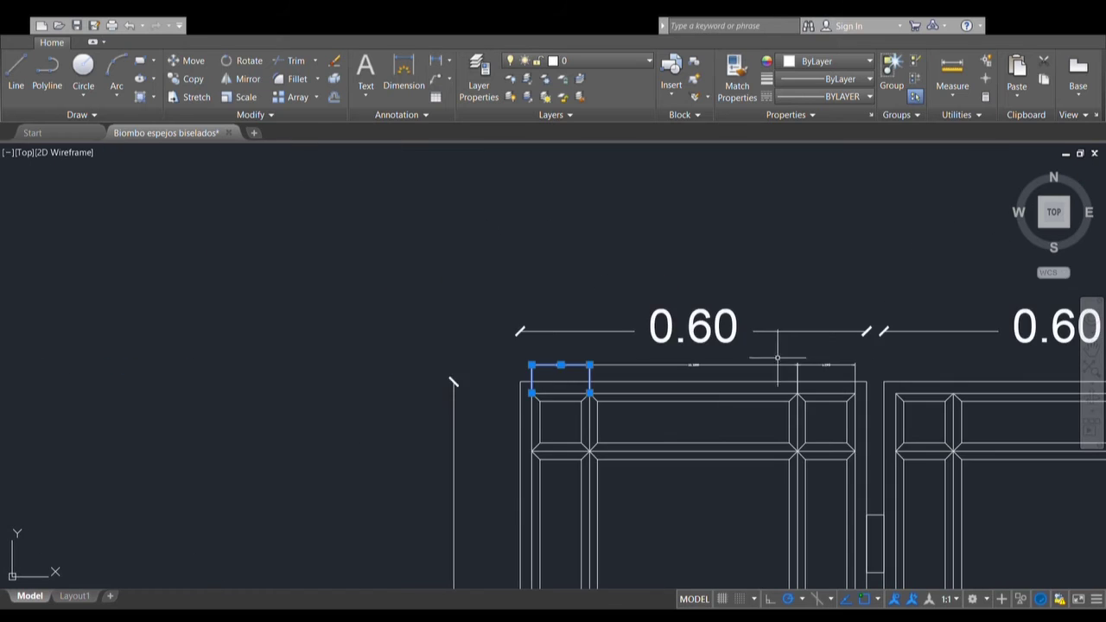
pyautogui.scroll(1, 567, 365)
# - Recentre the view on the left panel frame and begin a new linear dimension
pyautogui.moveTo(707, 455); pyautogui.dragTo(577, 409, button='middle')
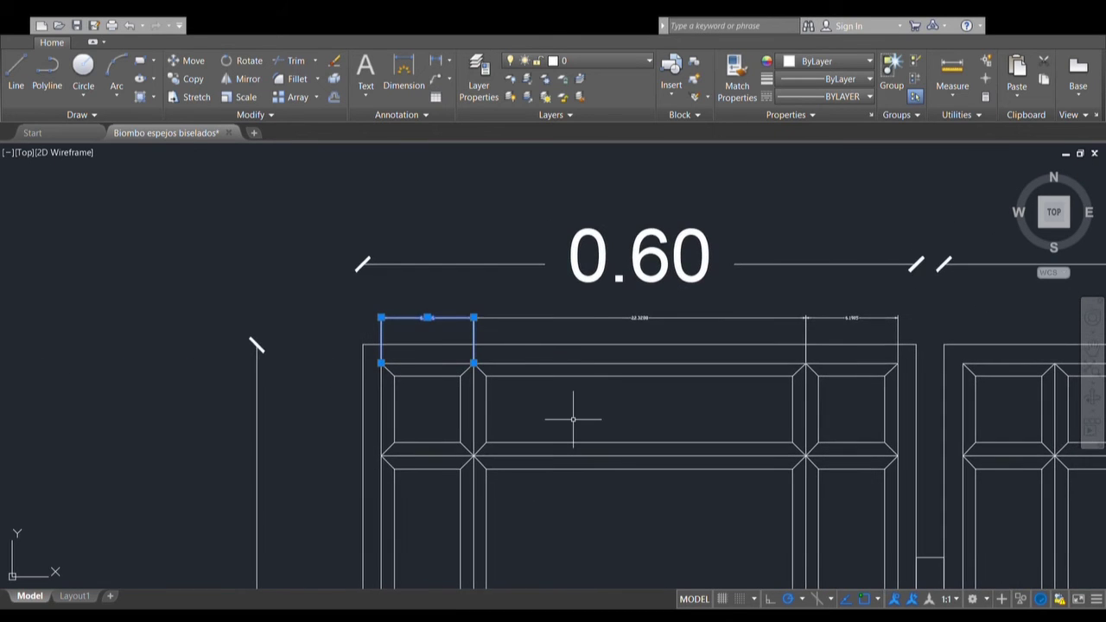
pyautogui.scroll(2, 424, 307)
pyautogui.scroll(5, 424, 361)
pyautogui.scroll(-2, 385, 287)
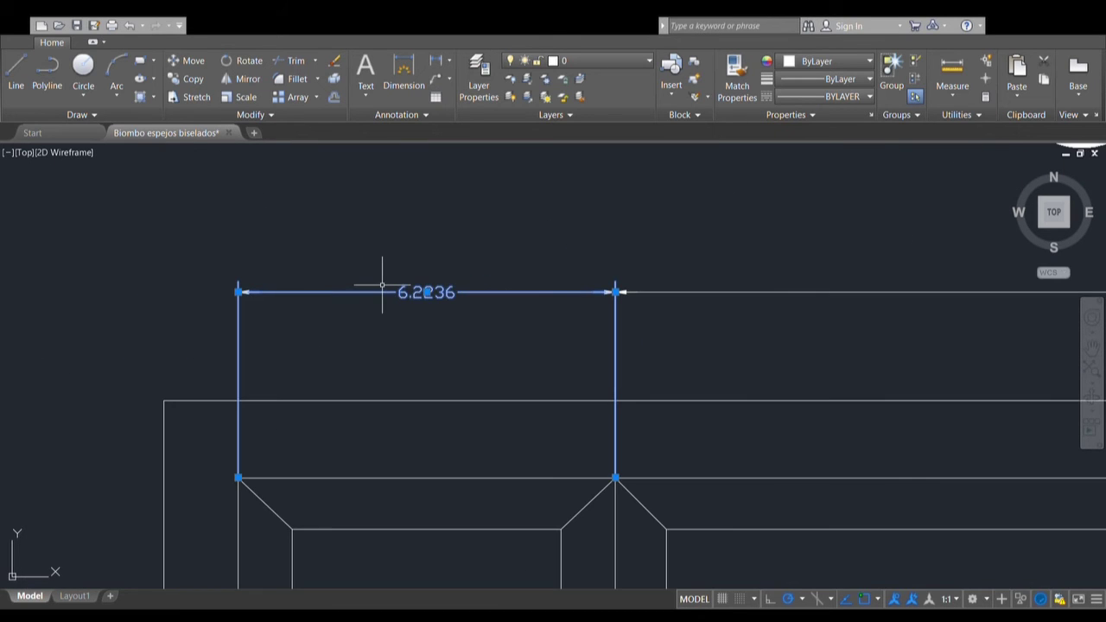
pyautogui.scroll(-2, 385, 292)
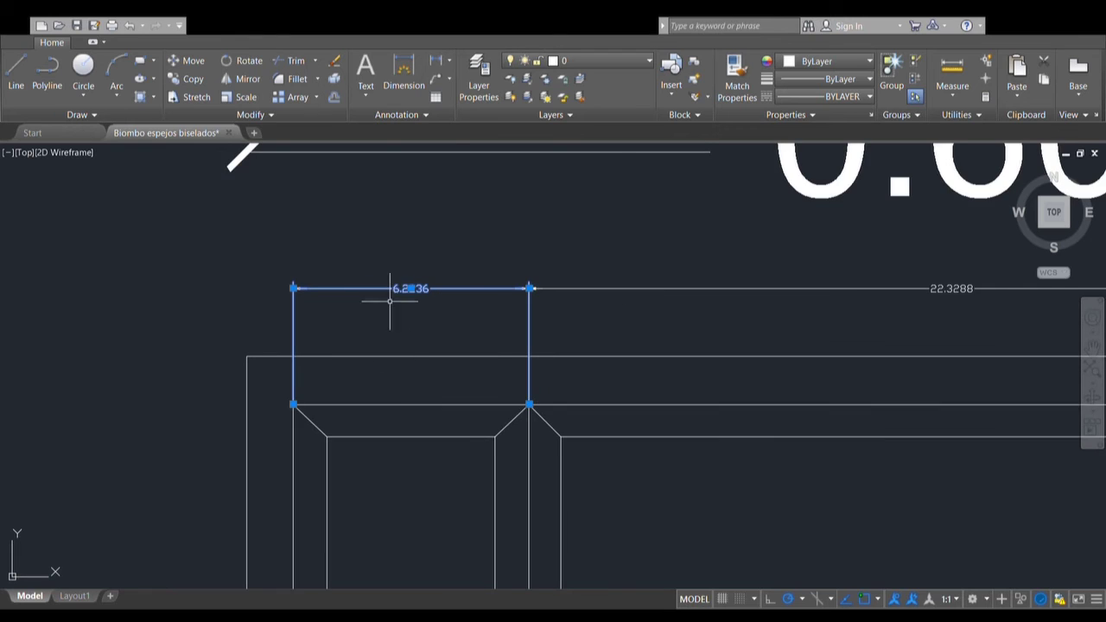
pyautogui.scroll(-2, 340, 313)
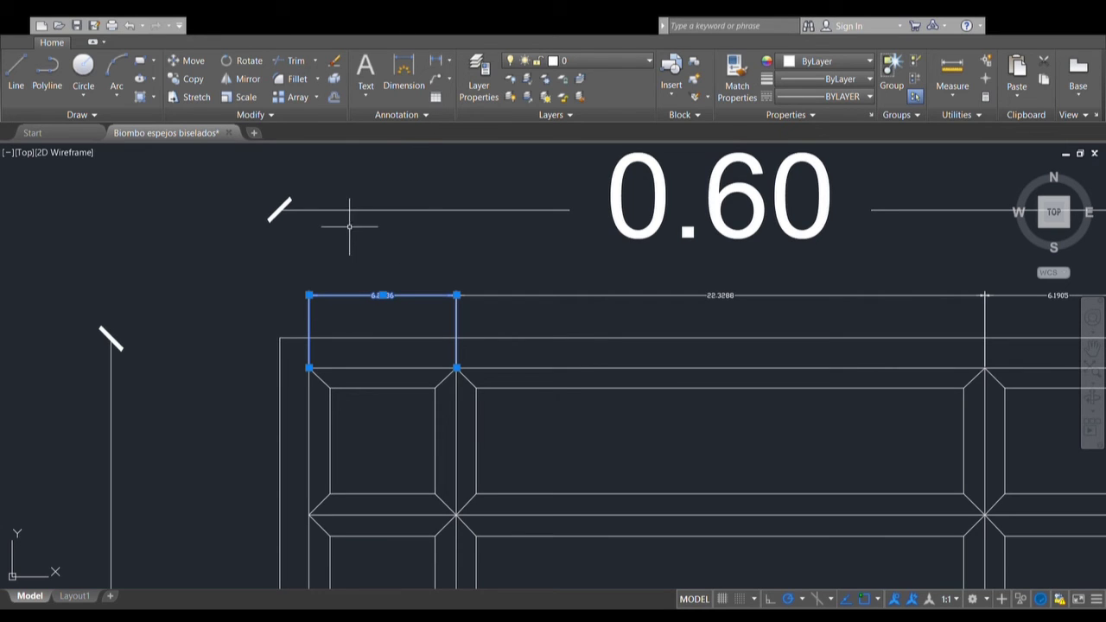
pyautogui.click(404, 74)
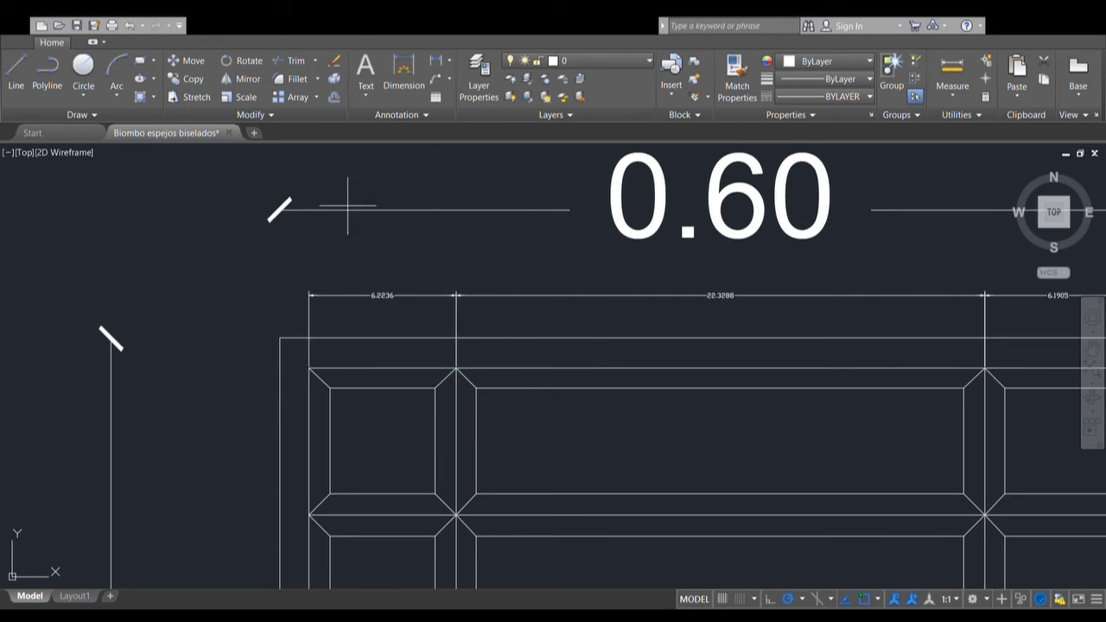
pyautogui.scroll(4, 270, 371)
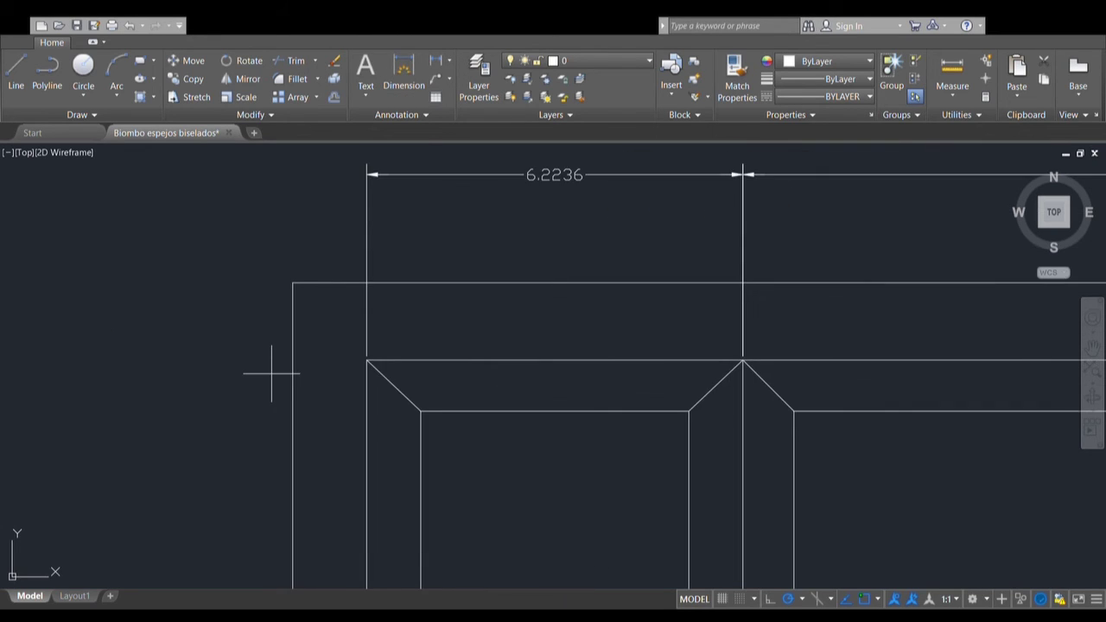
# - Dimension the top rail's 1.2745 height at the upper-left corner, placed left of the frame
pyautogui.click(367, 359)
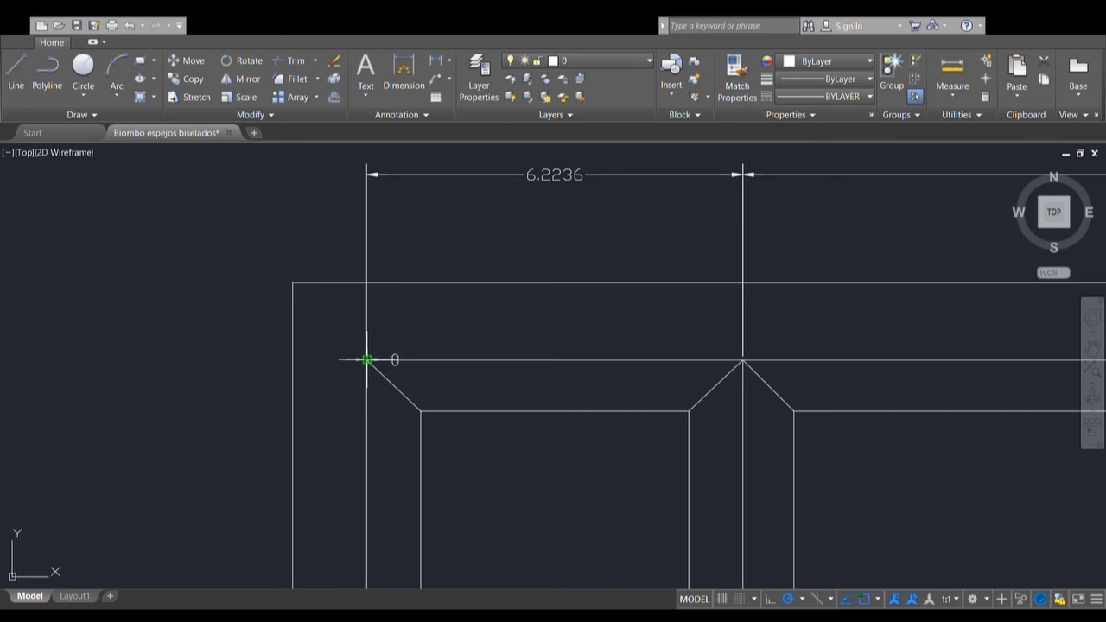
pyautogui.click(367, 282)
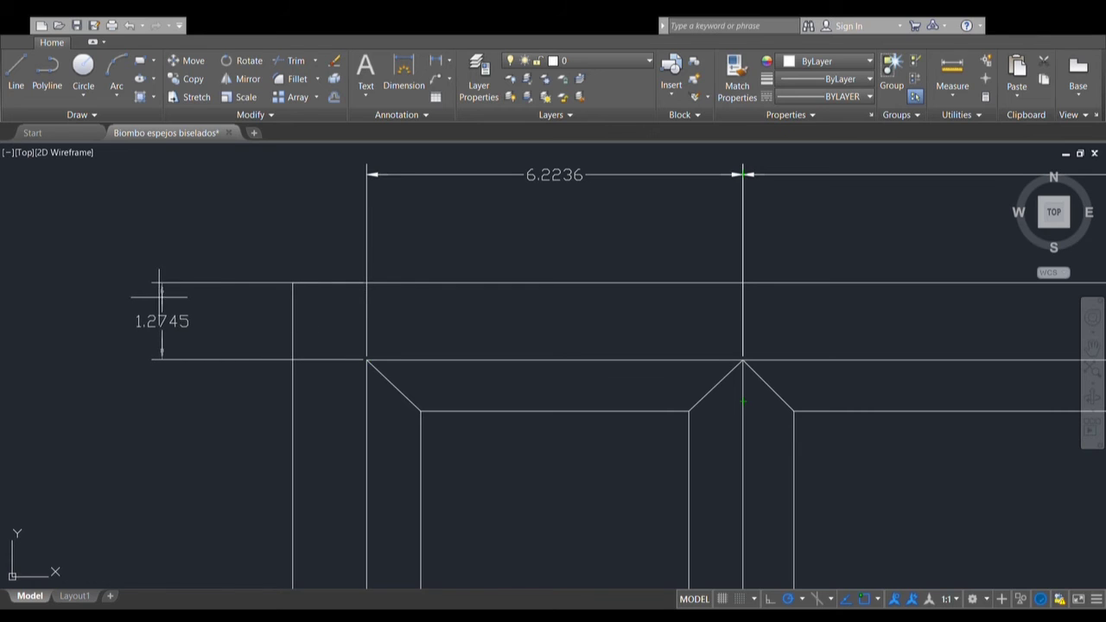
pyautogui.click(83, 286)
pyautogui.moveTo(173, 320); pyautogui.dragTo(279, 339, button='middle')
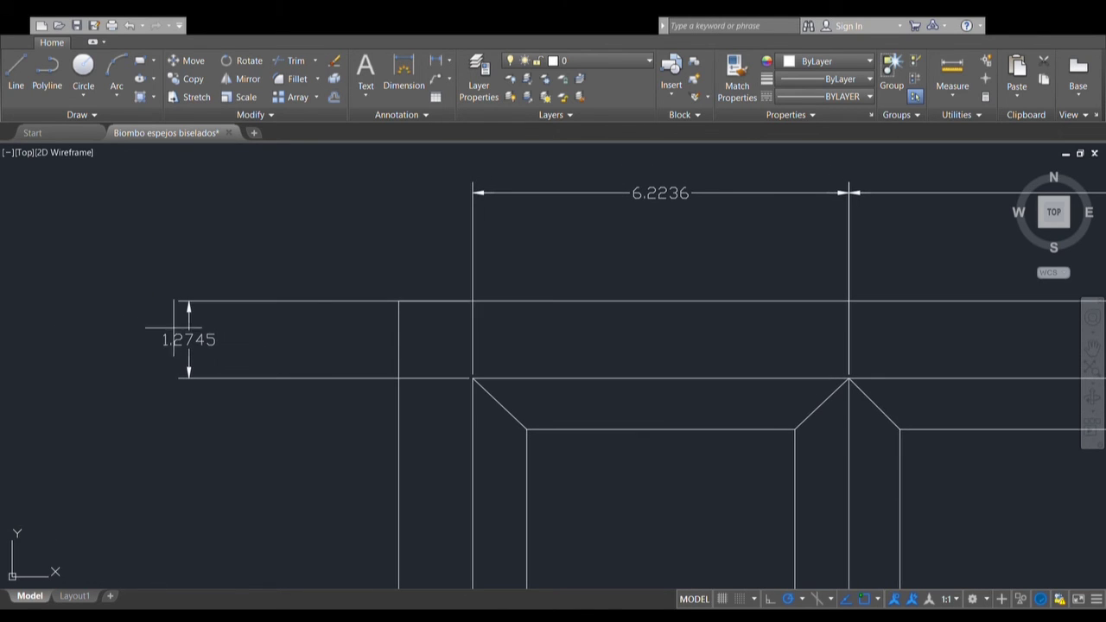
pyautogui.scroll(2, 172, 316)
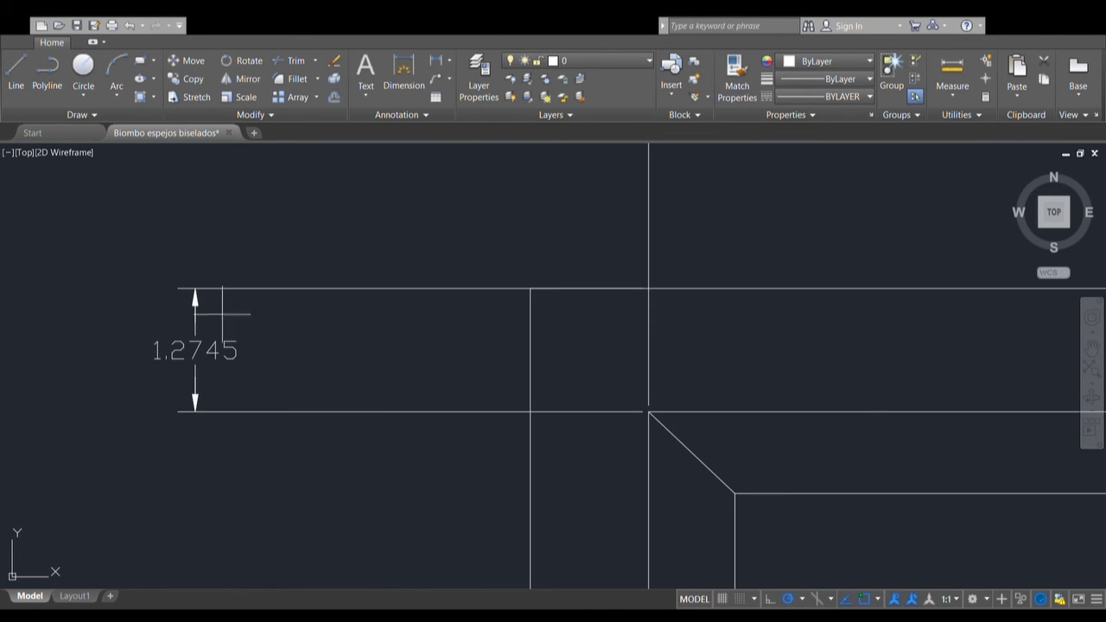
pyautogui.scroll(-6, 222, 324)
pyautogui.scroll(-2, 270, 308)
pyautogui.moveTo(317, 414); pyautogui.dragTo(354, 296, button='middle')
pyautogui.scroll(-2, 353, 297)
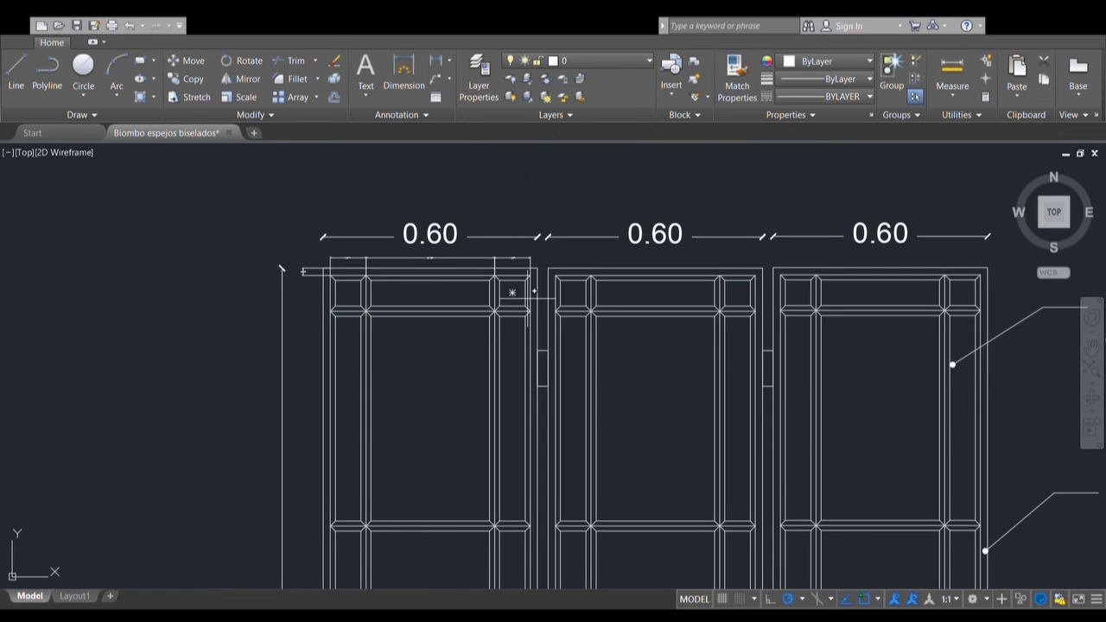
pyautogui.moveTo(508, 290); pyautogui.dragTo(480, 247, button='middle')
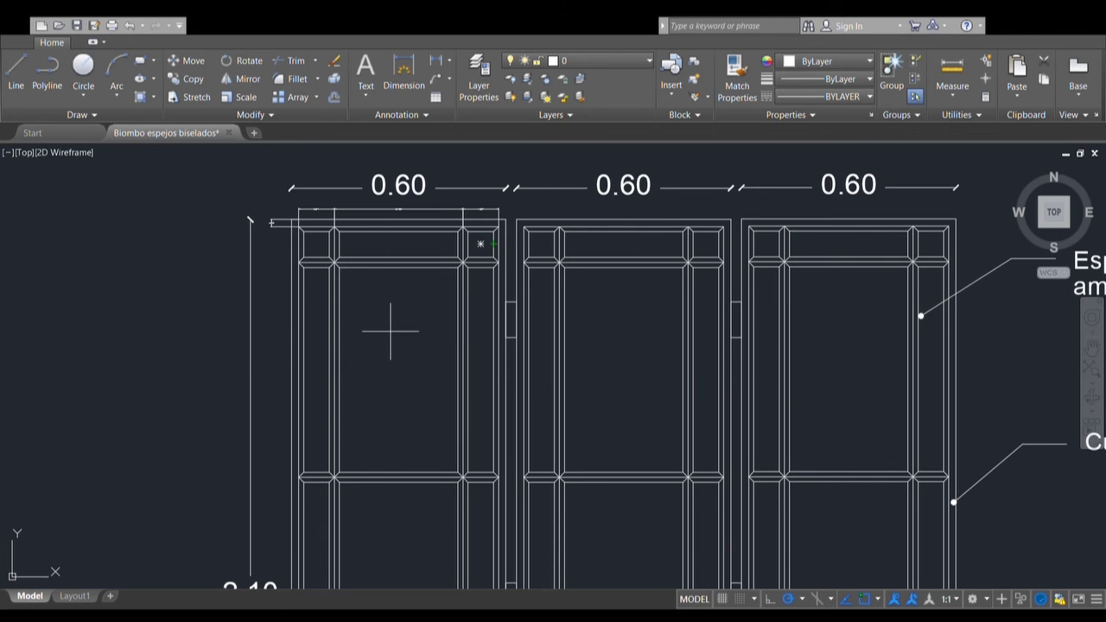
pyautogui.moveTo(391, 330); pyautogui.dragTo(395, 242, button='middle')
pyautogui.scroll(-4, 391, 288)
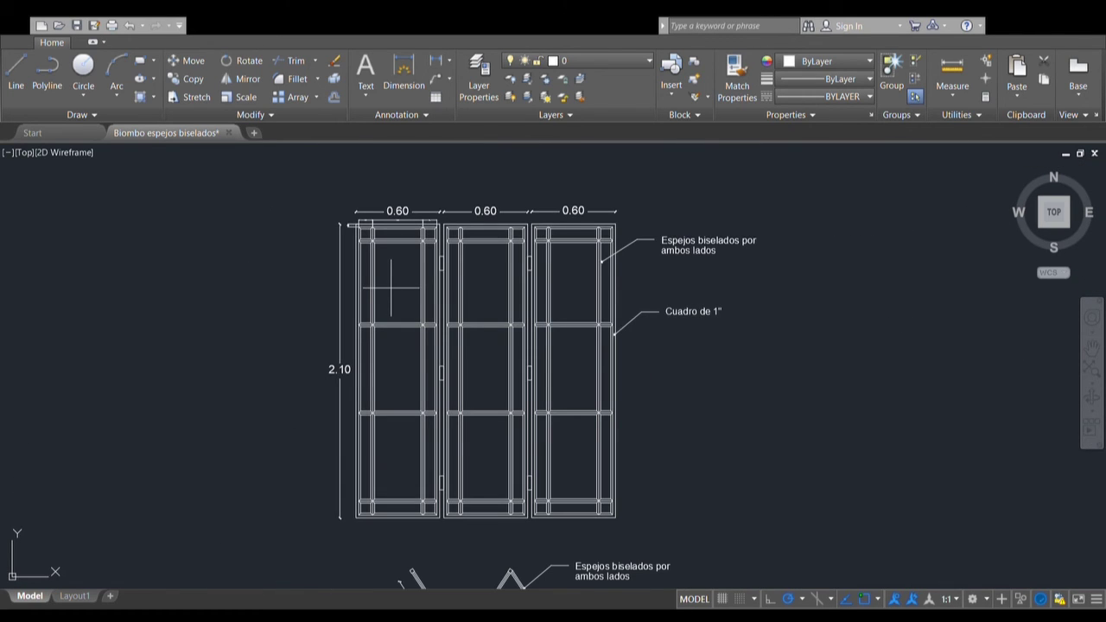